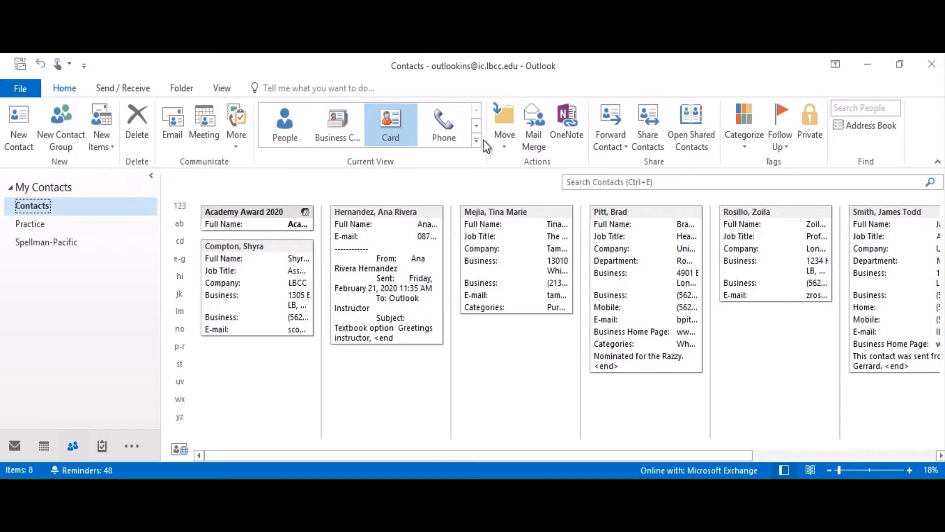
Start an import from another program or file, using Comma Separated Values as the file type.
left_click(17, 91)
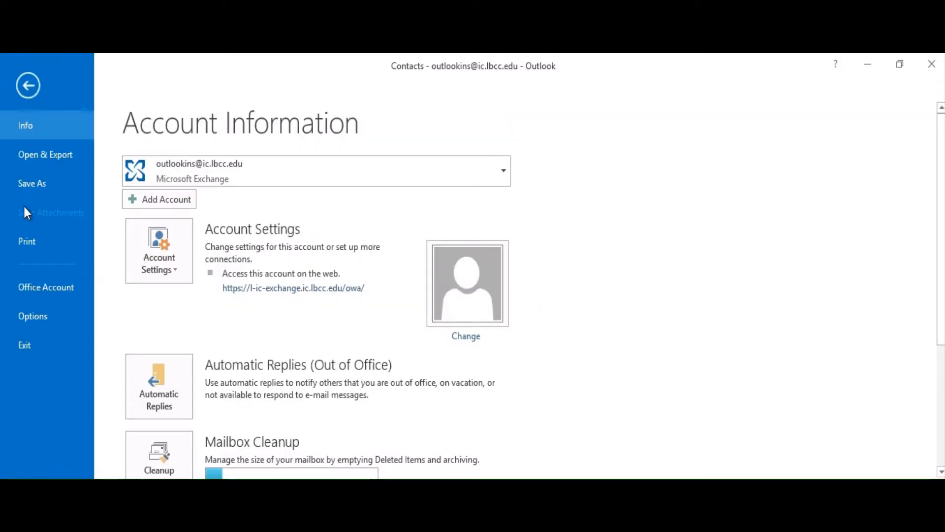
left_click(48, 153)
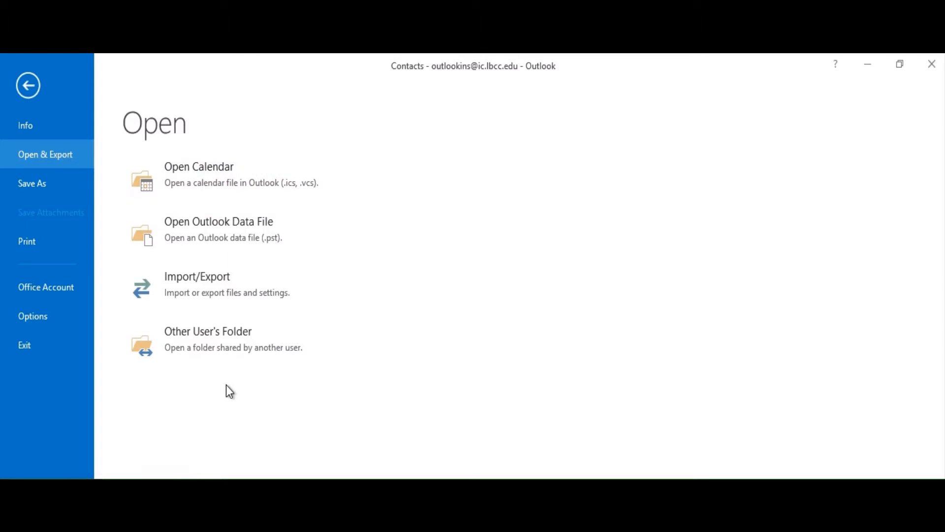
left_click(218, 278)
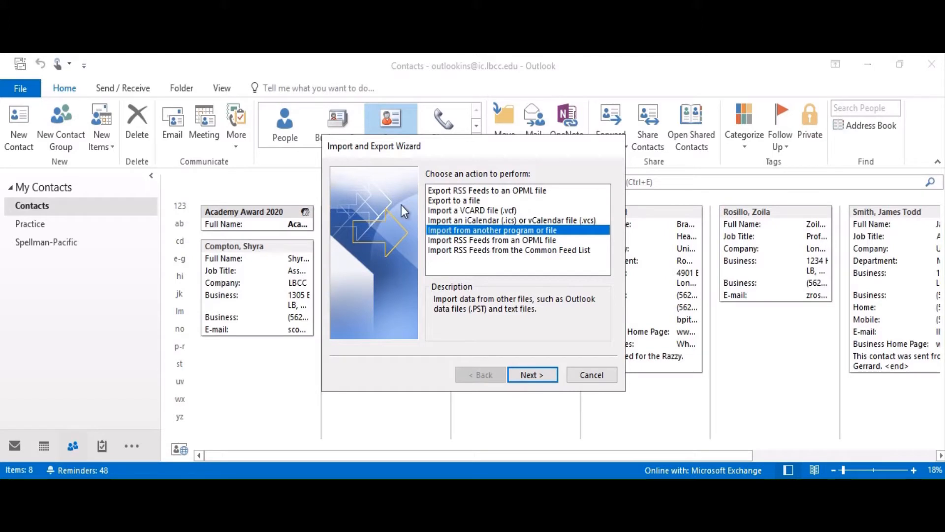
left_click_drag(451, 149, 406, 56)
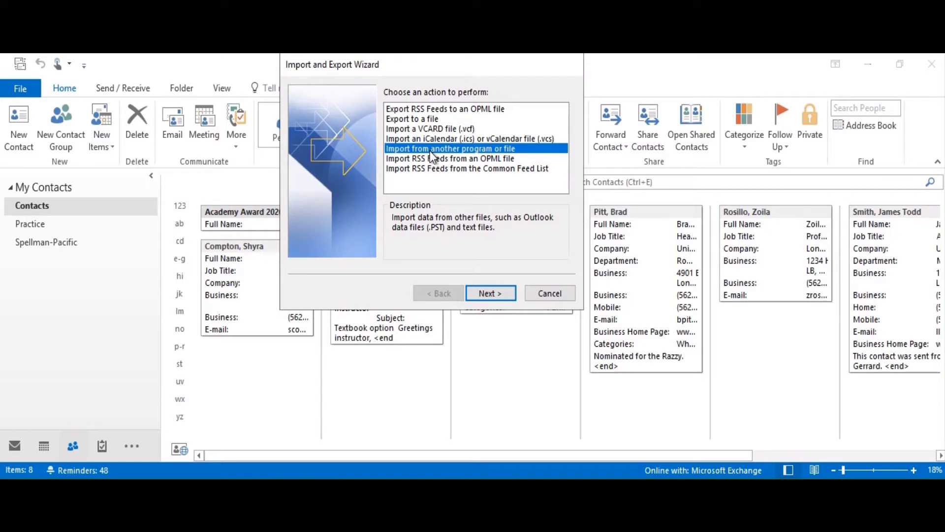
left_click(494, 293)
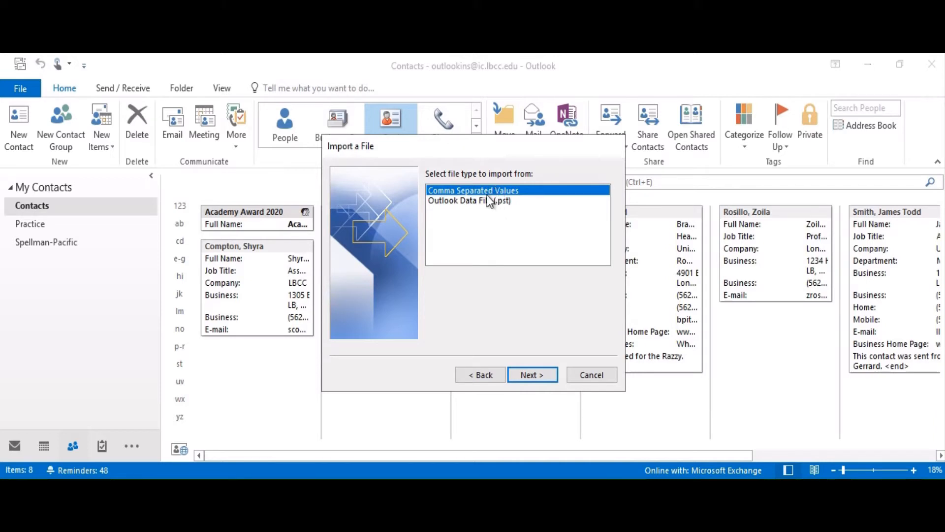
left_click(530, 375)
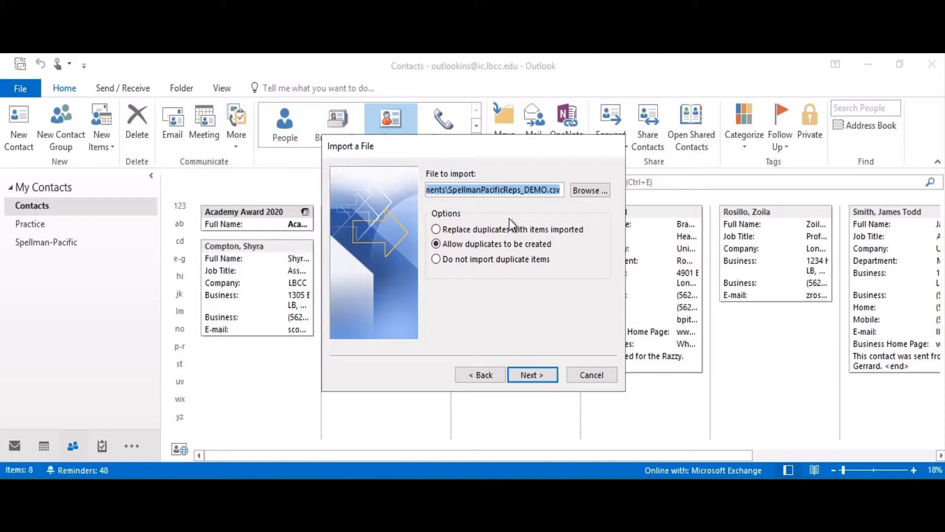
Choose SpellmanPacificReps_DEMO from the Documents folder as the file to import.
left_click(586, 190)
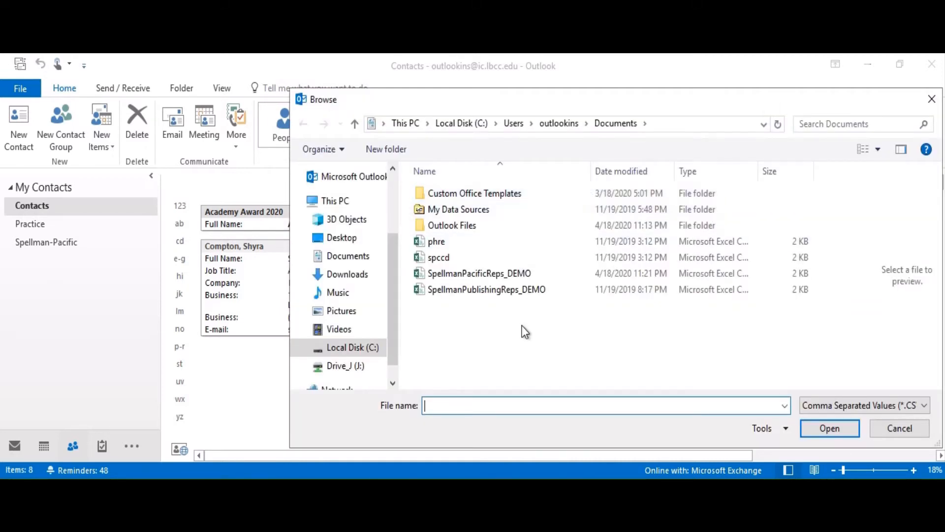
left_click(348, 257)
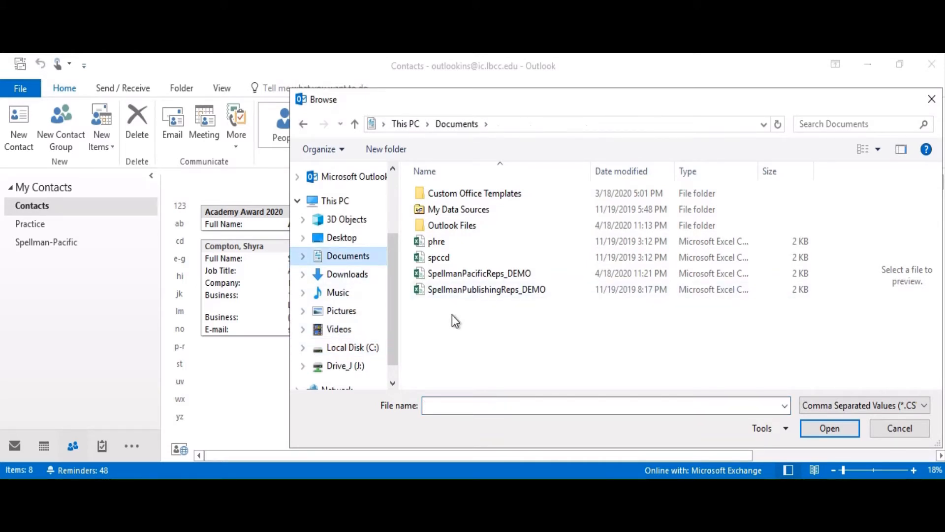
left_click(466, 272)
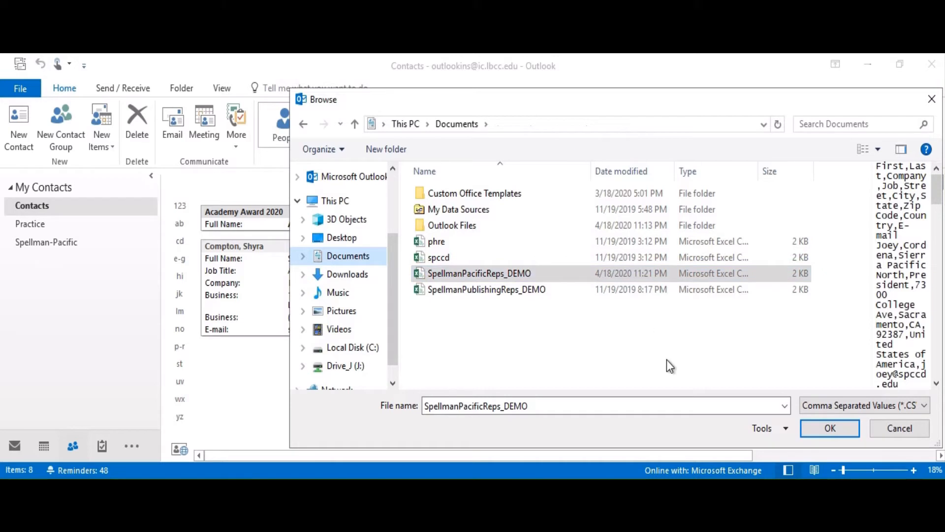
left_click(830, 427)
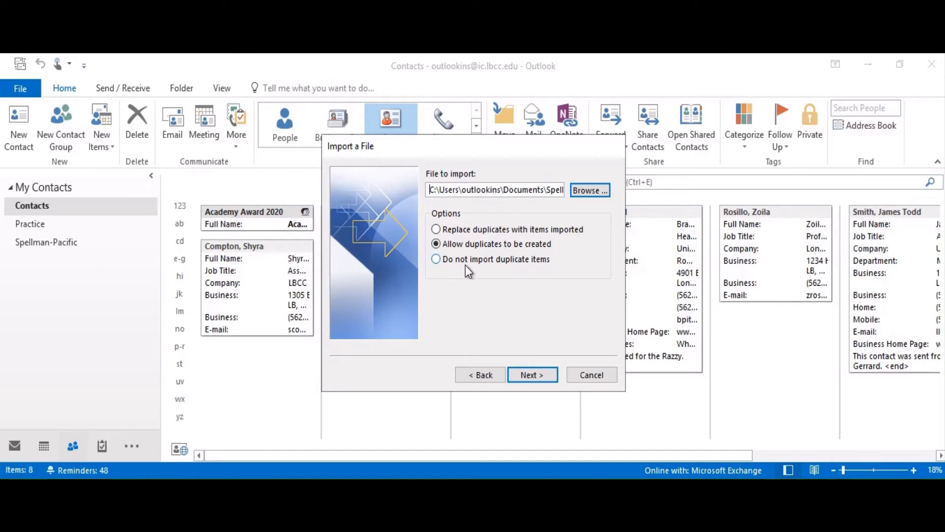
Allow duplicates to be created and choose the Spellman-Pacific folder under Contacts as the import destination.
left_click(437, 230)
left_click(436, 245)
left_click(436, 244)
left_click(525, 373)
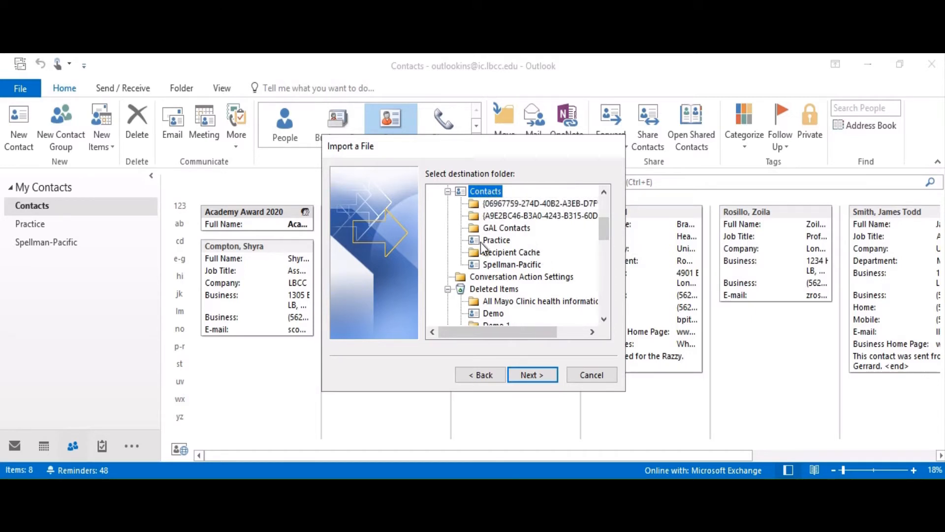
left_click(499, 266)
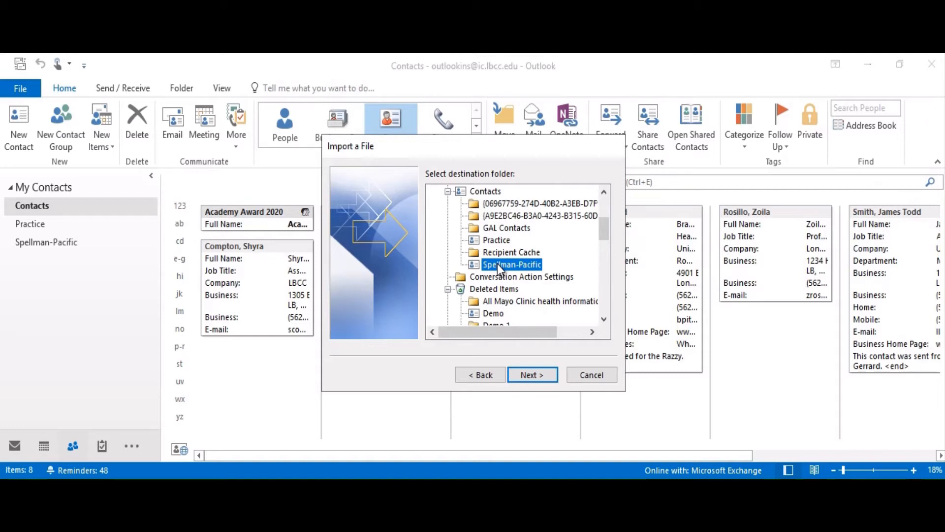
left_click(531, 373)
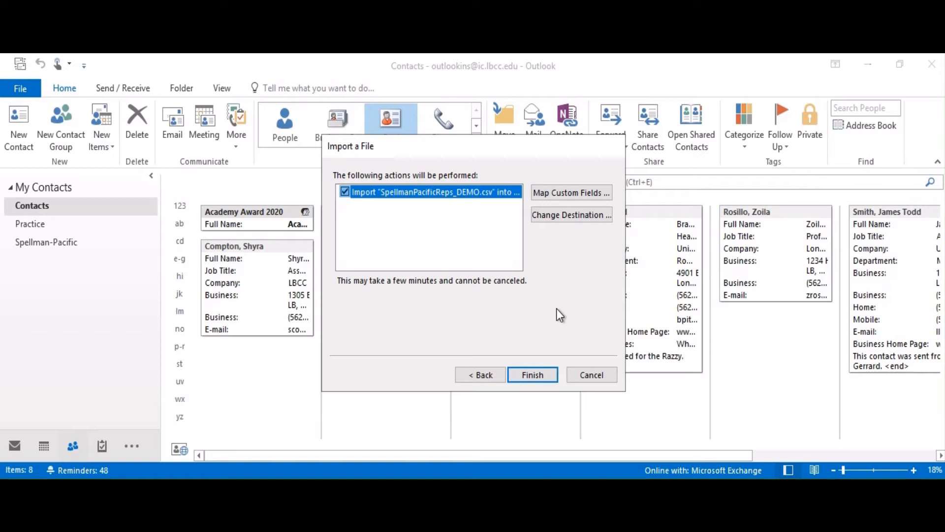
Open the custom field mapping for the import and map the First value to First Name.
left_click(590, 194)
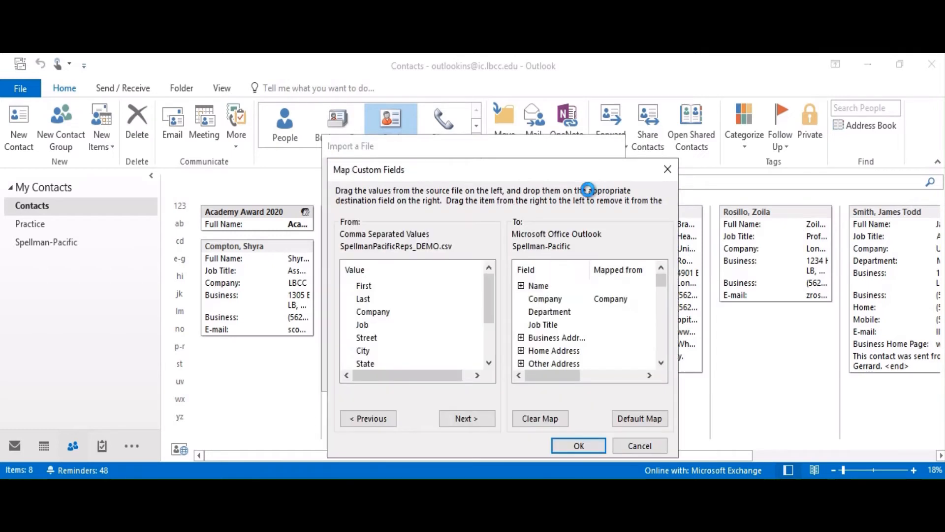
left_click_drag(524, 164, 519, 118)
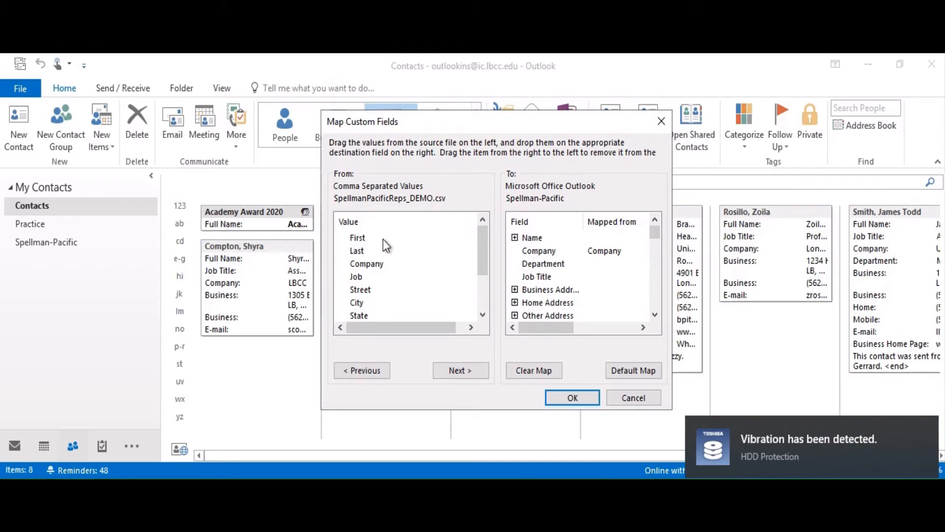
left_click(358, 238)
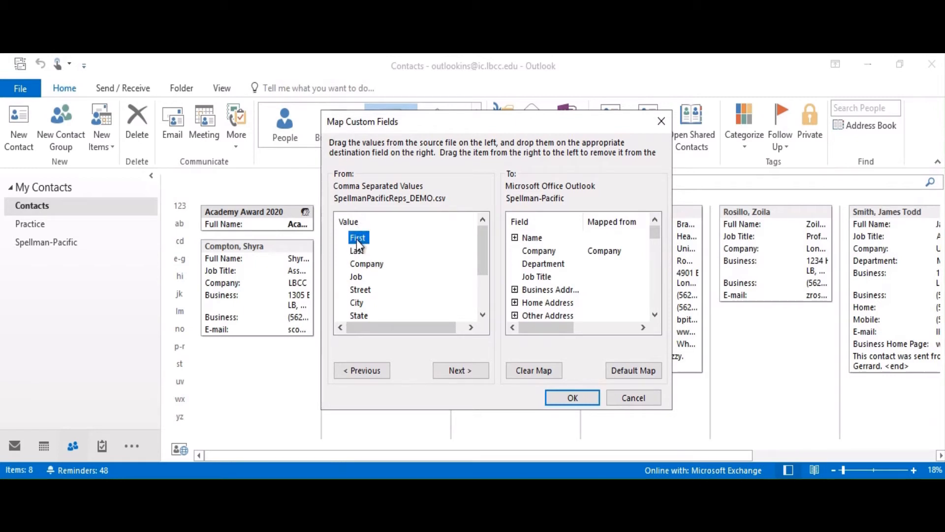
left_click(515, 238)
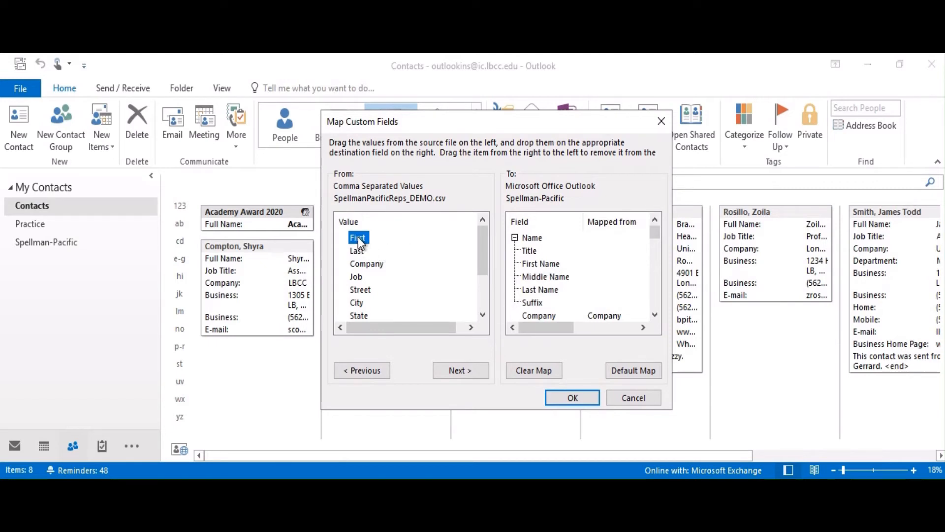
left_click_drag(359, 240, 550, 265)
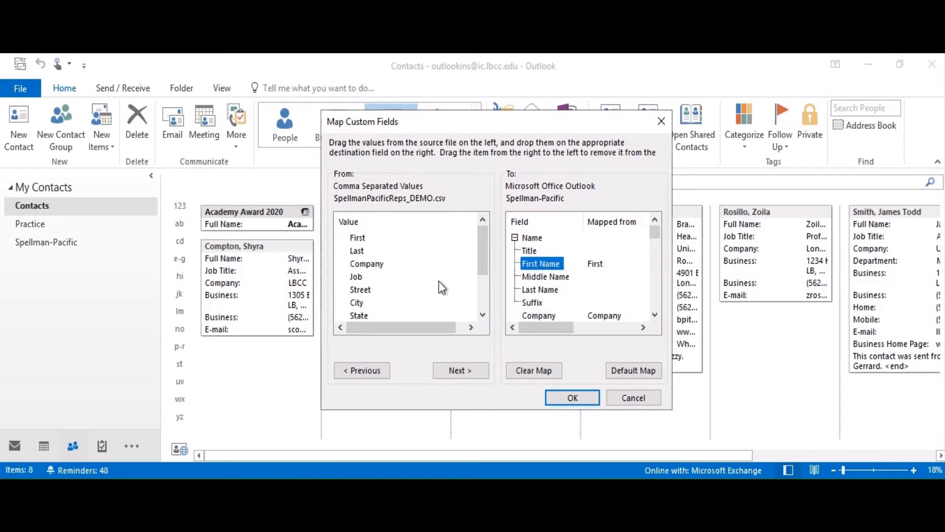
Map the Last value from the source file to the Last Name field.
left_click(655, 315)
left_click(655, 315)
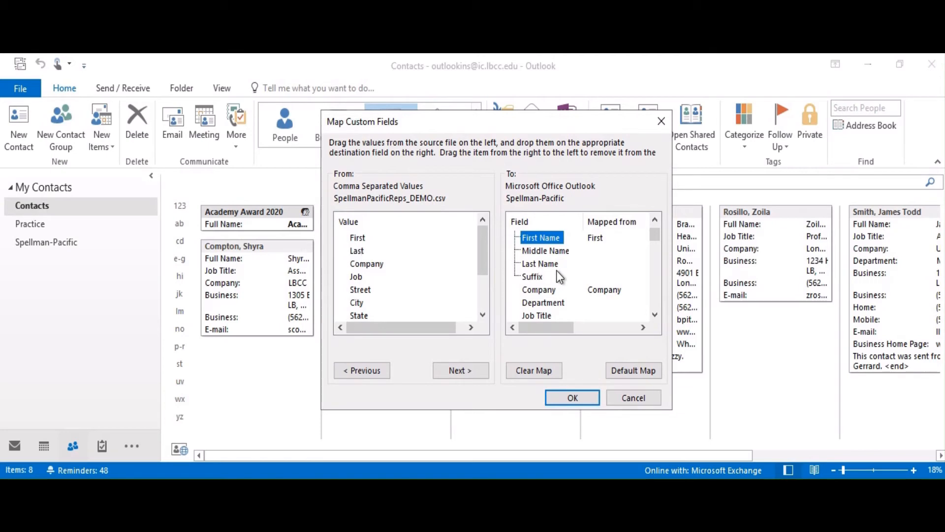
left_click(355, 252)
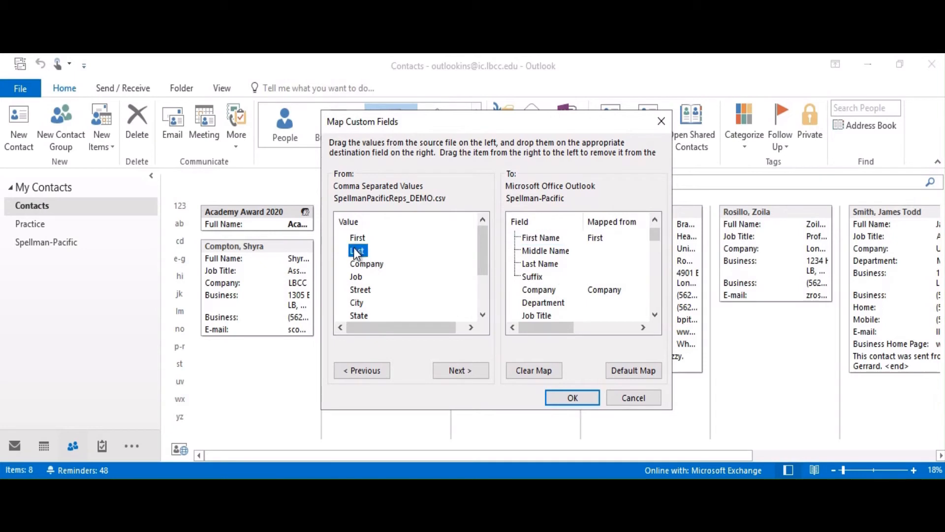
left_click_drag(354, 254, 529, 262)
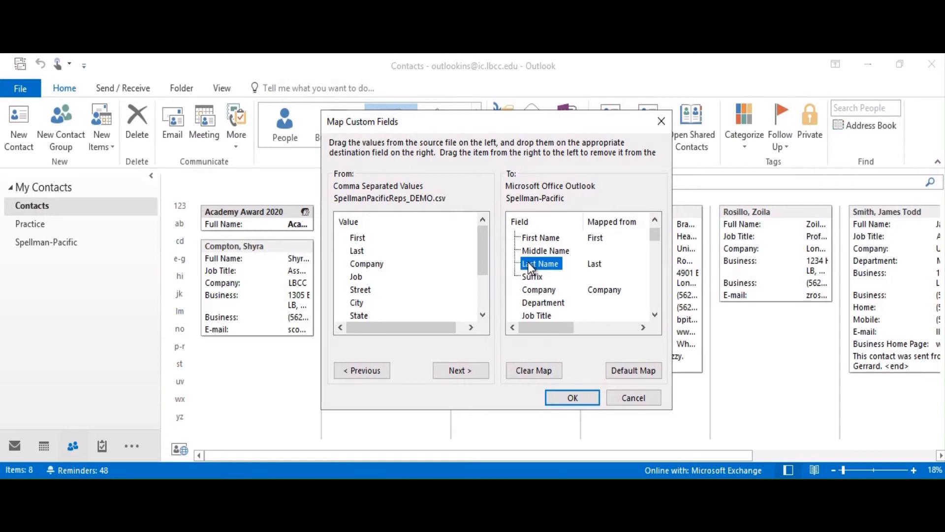
Map the Job value from the source file to the Job Title field.
left_click(375, 265)
left_click(655, 314)
left_click(655, 315)
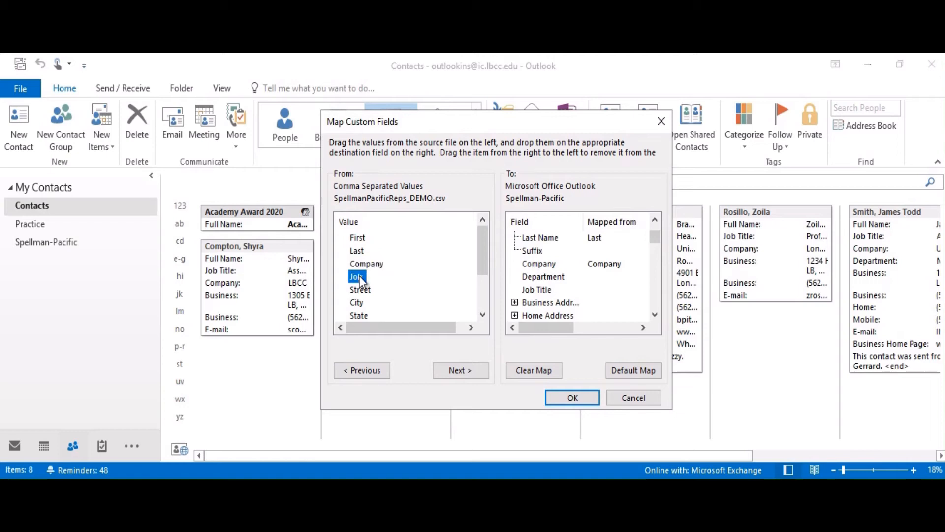
left_click(483, 314)
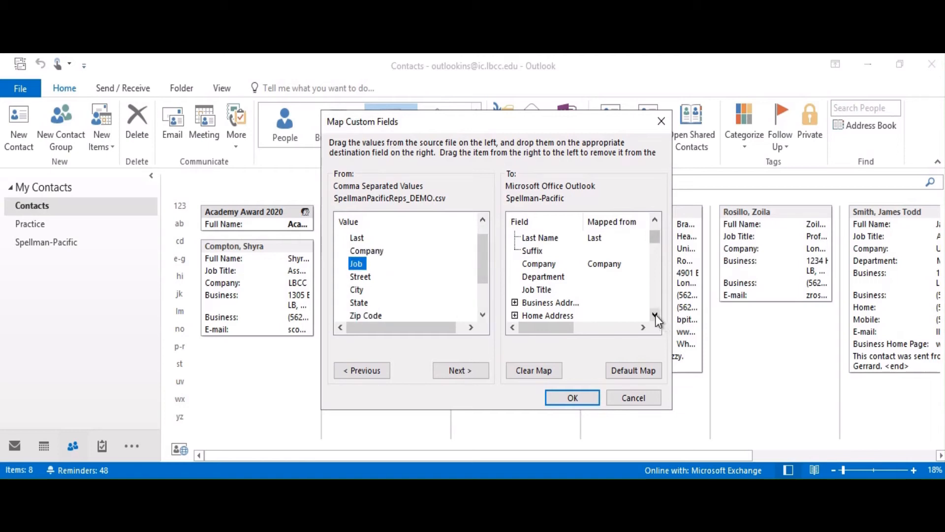
left_click(655, 314)
left_click(654, 314)
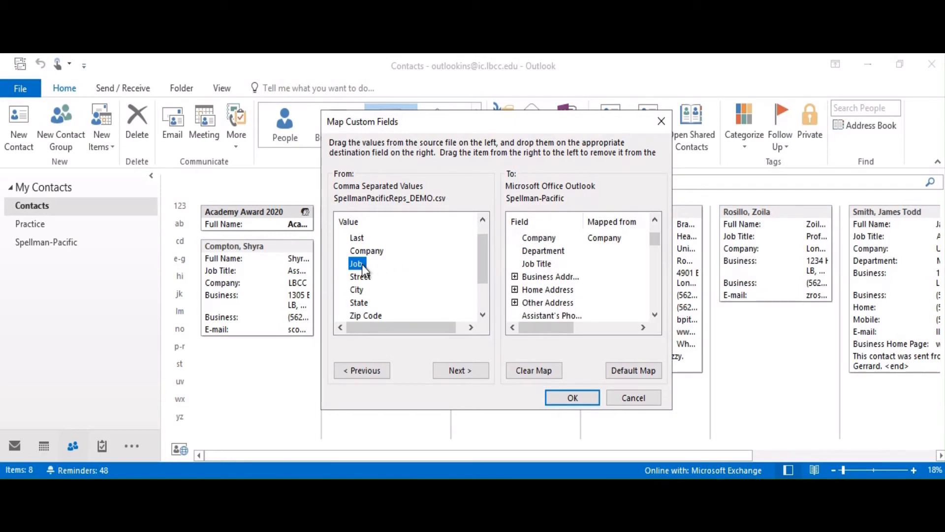
left_click_drag(362, 264, 527, 274)
left_click_drag(356, 270, 543, 264)
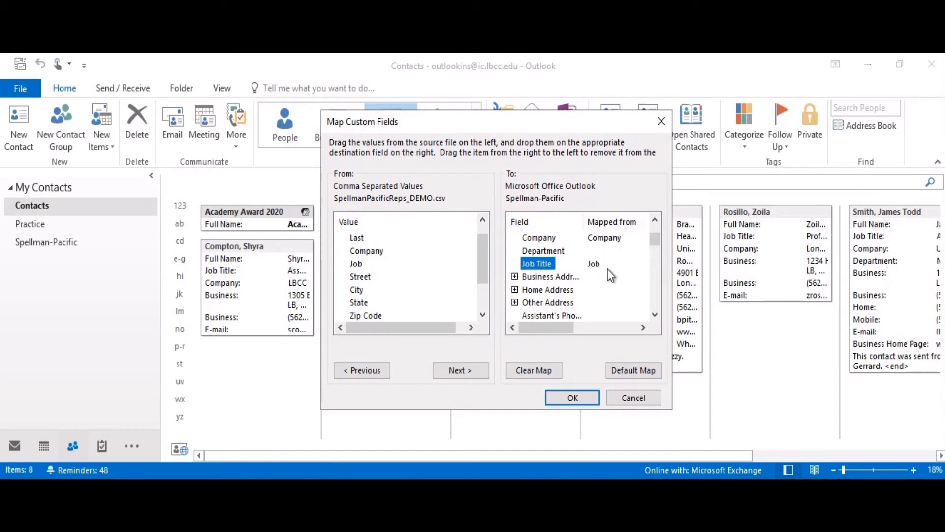
Expand the business address fields and map the Street value to Business Street.
left_click(357, 278)
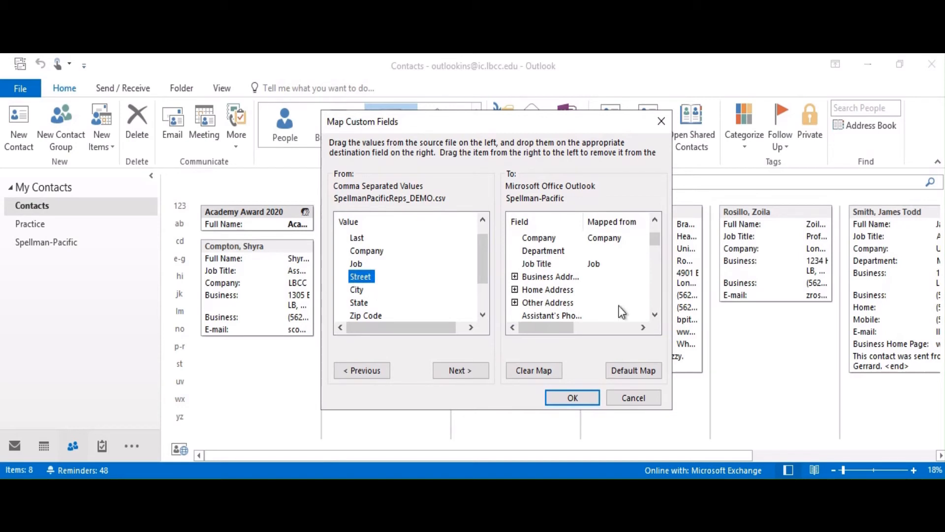
left_click(655, 315)
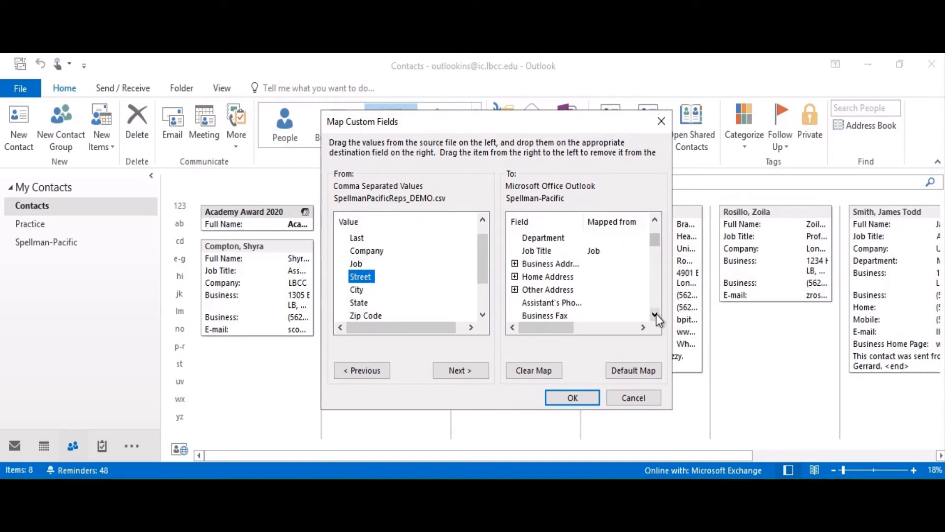
left_click(655, 315)
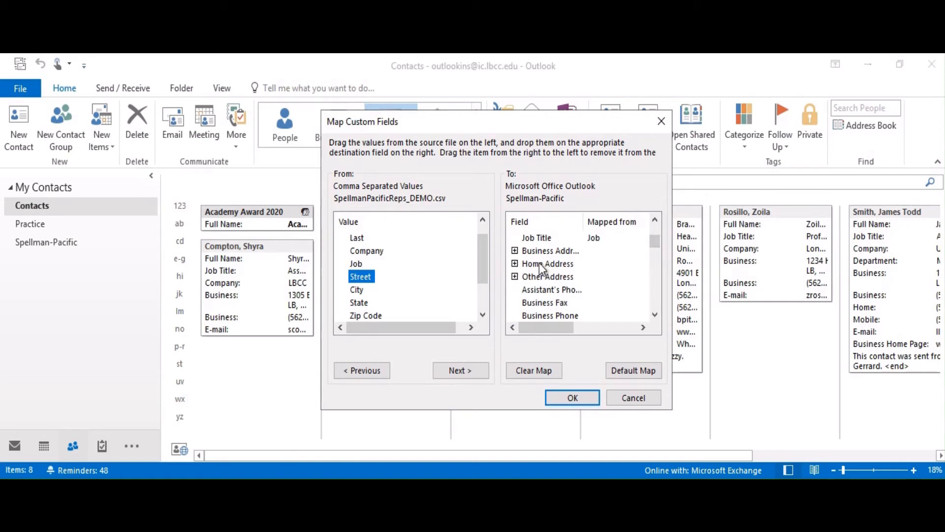
left_click(515, 250)
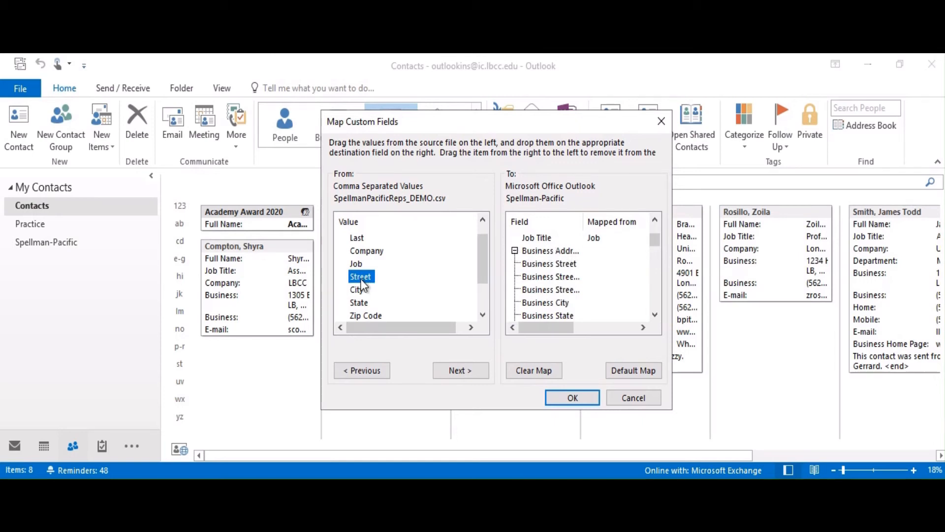
left_click_drag(360, 279, 550, 284)
left_click_drag(356, 277, 557, 262)
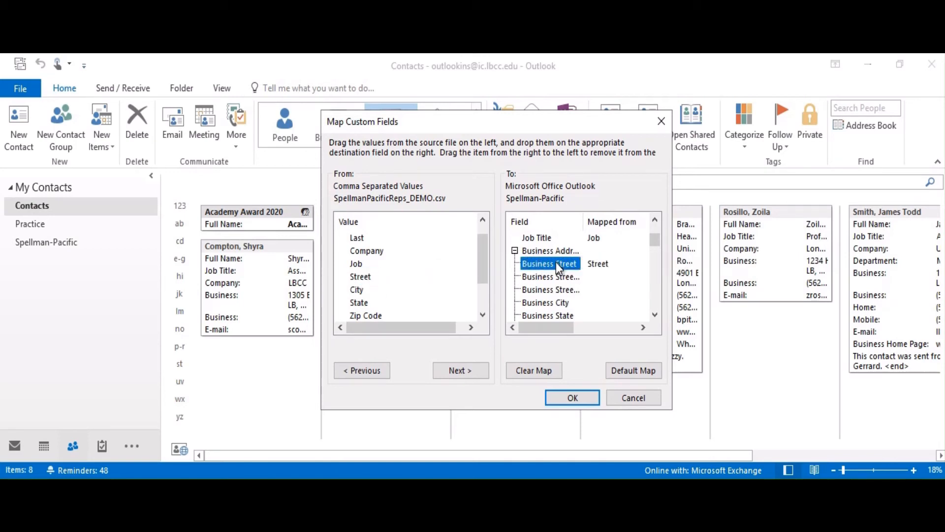
Map the City value to Business City and the State value to Business State.
left_click(356, 290)
left_click_drag(361, 288, 541, 302)
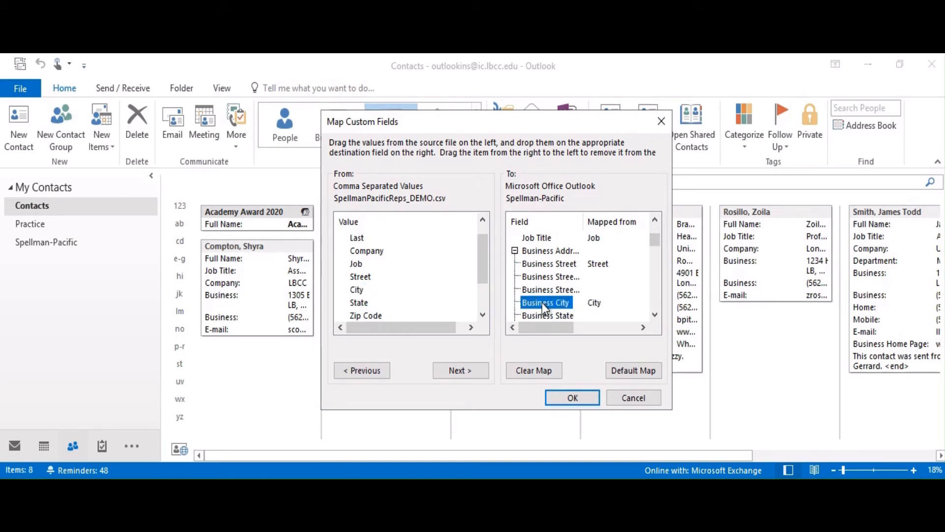
left_click(655, 313)
left_click(655, 313)
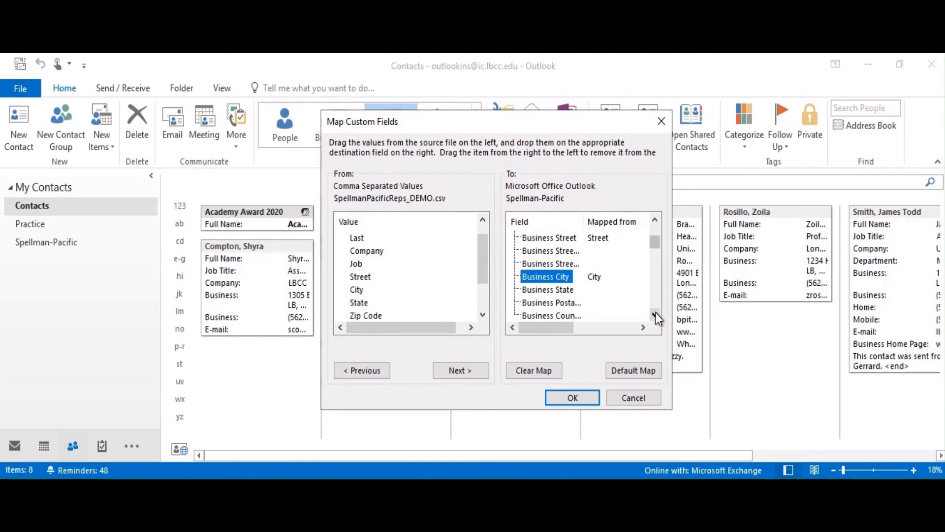
left_click(482, 314)
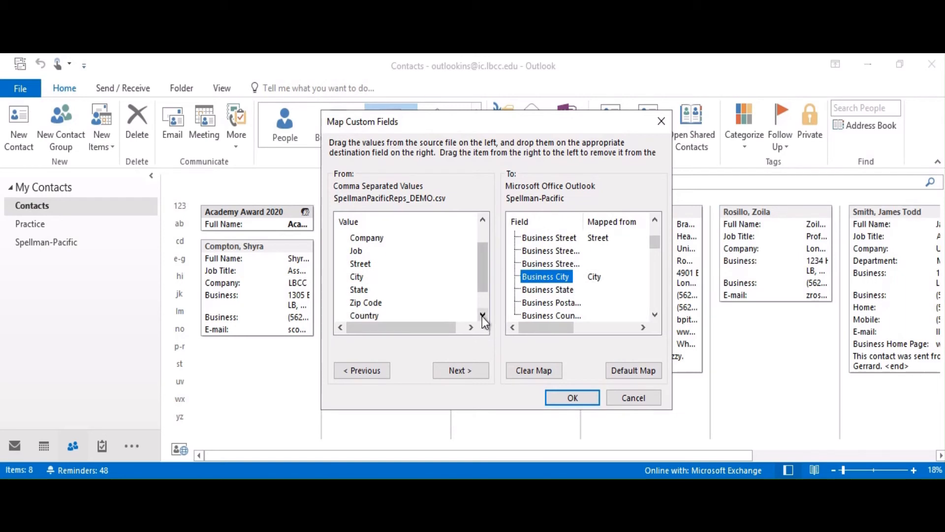
left_click(354, 289)
left_click_drag(354, 290, 550, 287)
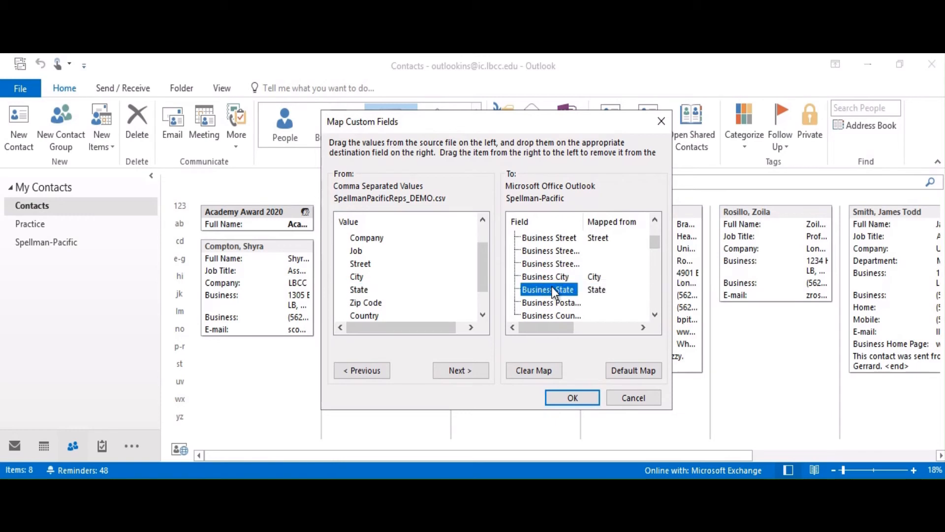
Map the Zip Code value from the source file to the business postal code field.
left_click(368, 302)
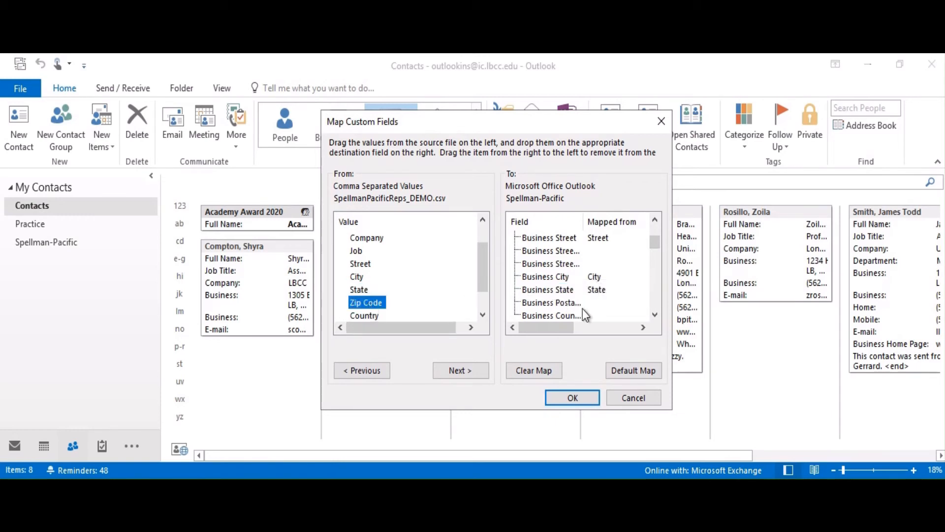
left_click(655, 314)
left_click(654, 314)
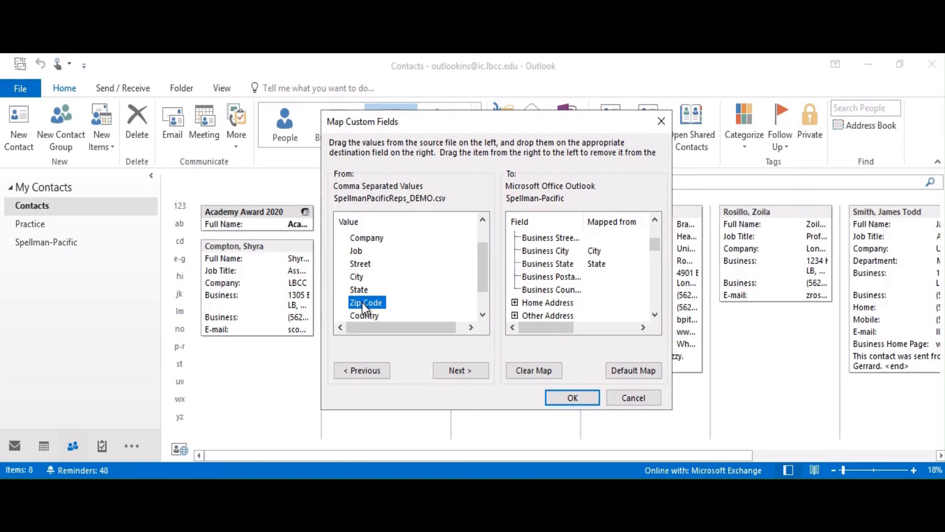
left_click_drag(361, 303, 548, 275)
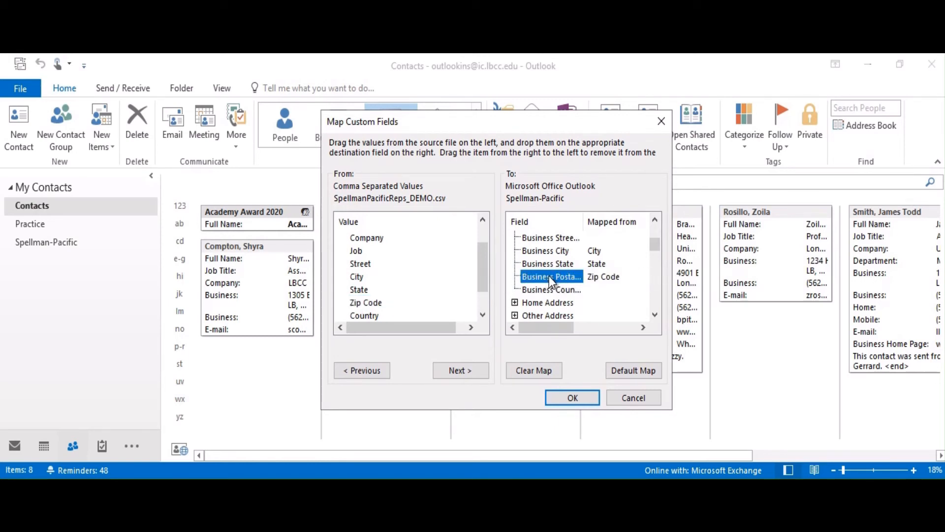
Map the Country value from the source file to the business country field.
left_click(482, 315)
left_click(482, 315)
left_click(368, 291)
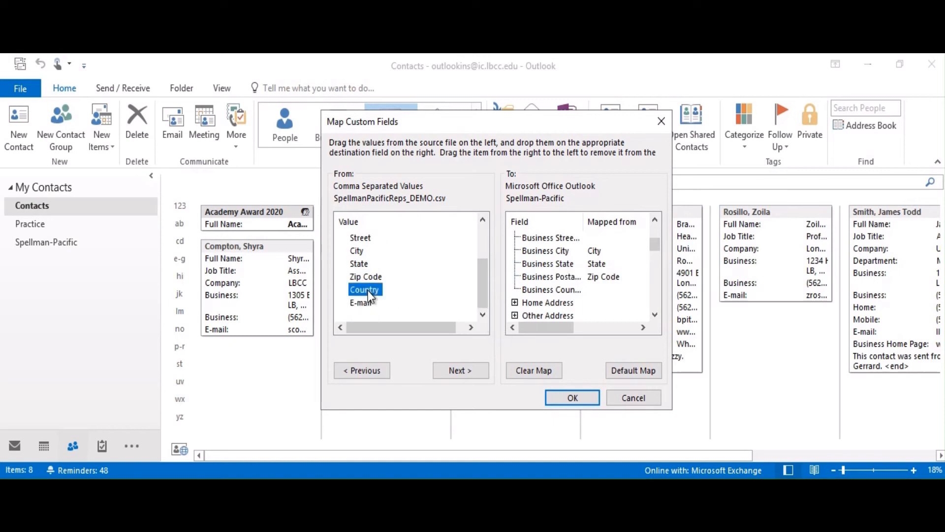
left_click_drag(366, 291, 553, 288)
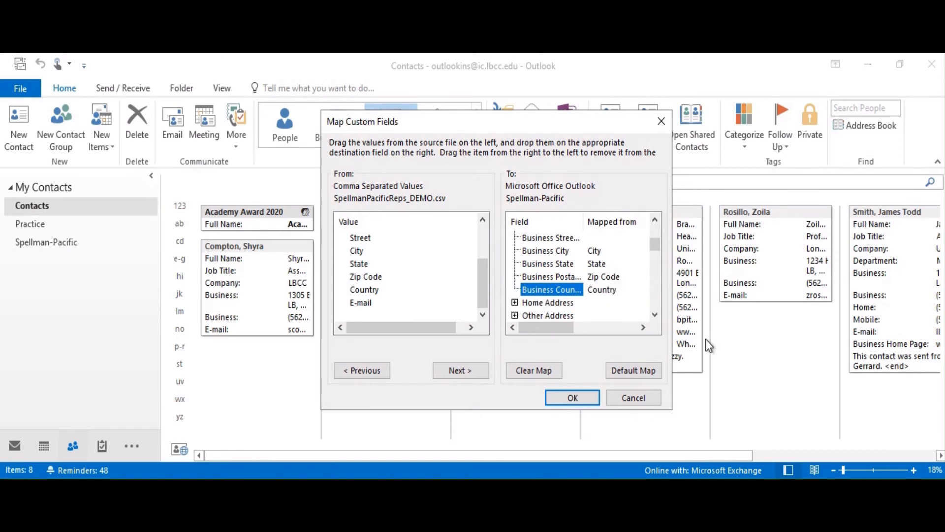
Expand the first E-mail field group and map the E-mail value from the source file to E-mail Address.
left_click(655, 315)
left_click(655, 315)
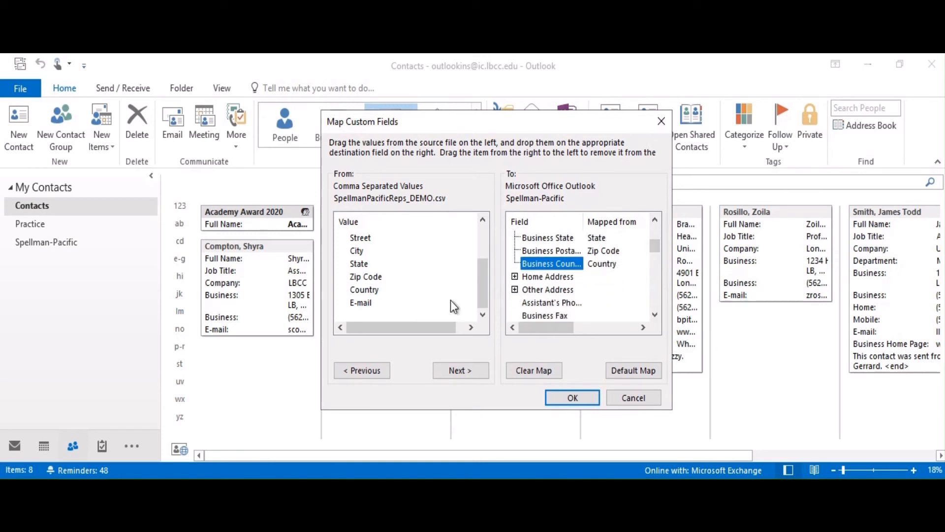
left_click(358, 306)
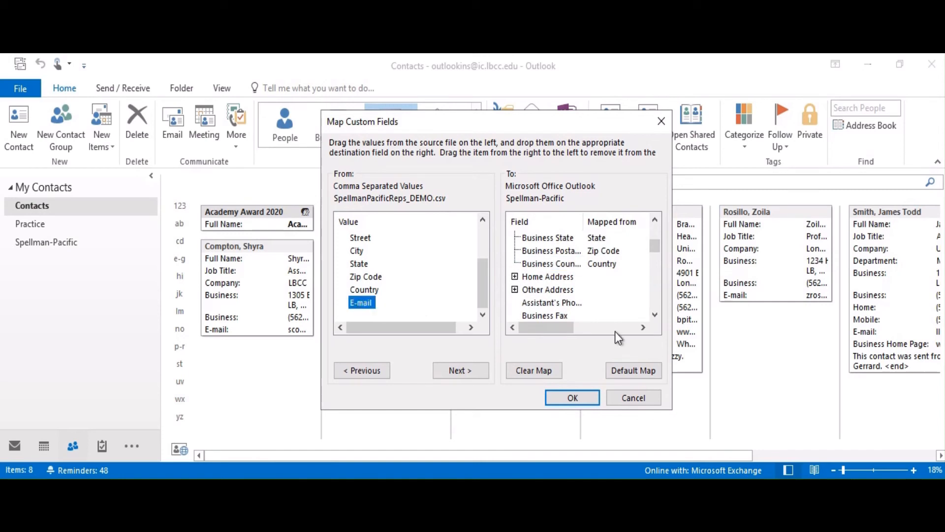
left_click(655, 315)
left_click(656, 315)
left_click(655, 315)
left_click(655, 315)
left_click(656, 315)
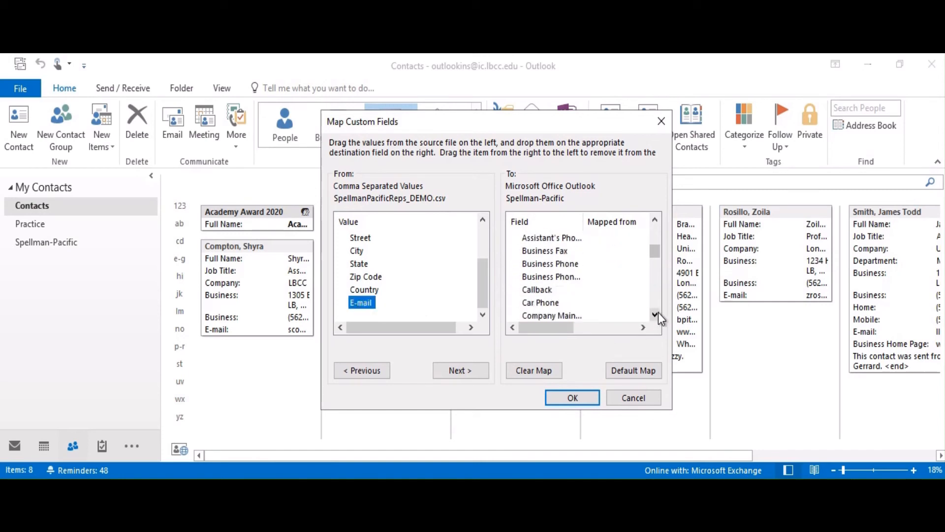
left_click(656, 315)
left_click(656, 315)
left_click(656, 315)
left_click(655, 315)
left_click(656, 315)
double_click(655, 315)
double_click(655, 314)
left_click(655, 314)
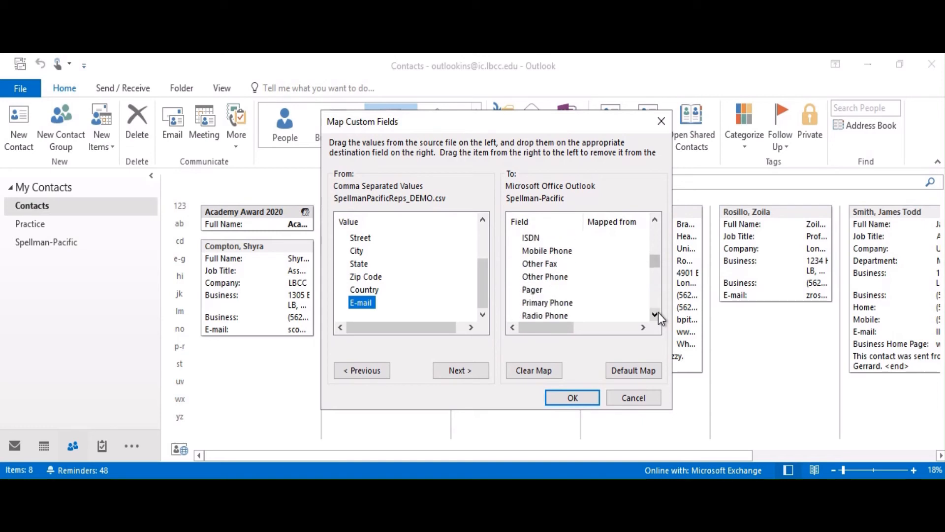
double_click(655, 314)
left_click(655, 314)
double_click(655, 315)
left_click(655, 314)
double_click(655, 315)
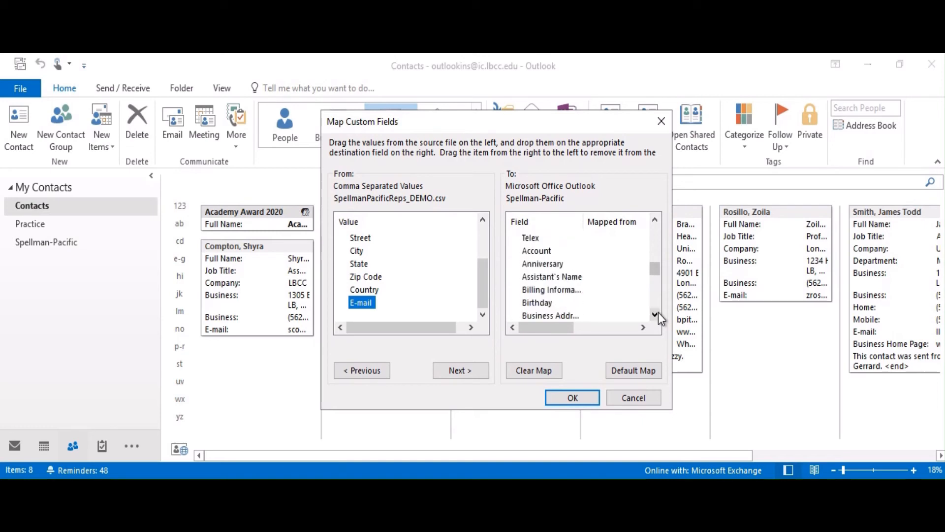
left_click(655, 315)
left_click(656, 314)
left_click(655, 315)
double_click(655, 314)
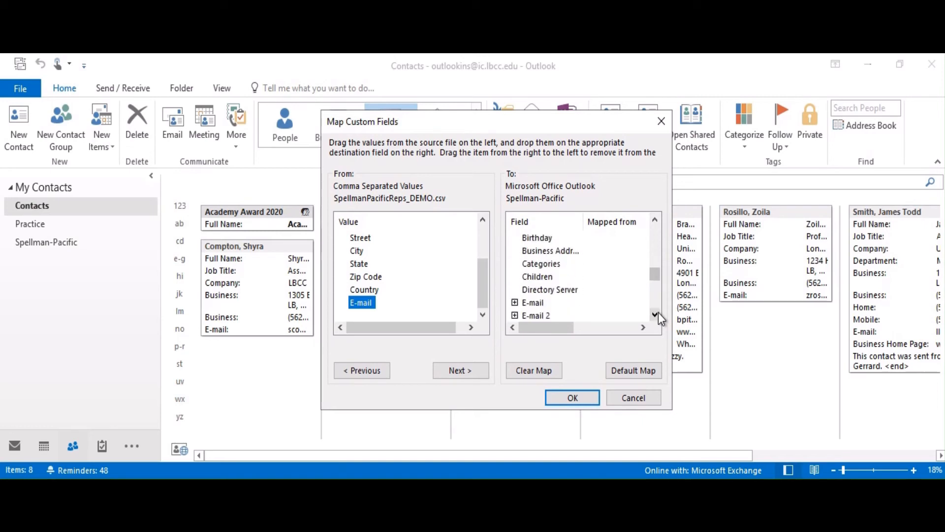
left_click(655, 315)
left_click(655, 315)
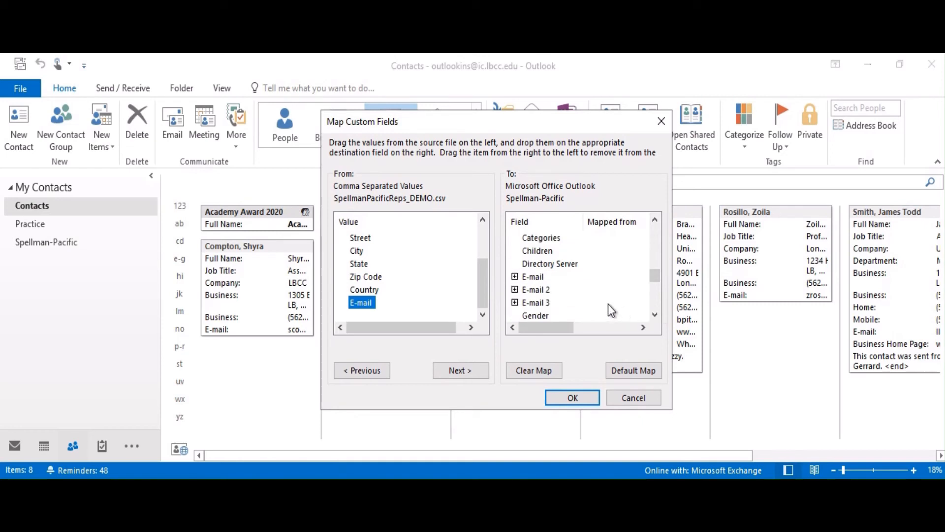
left_click(515, 277)
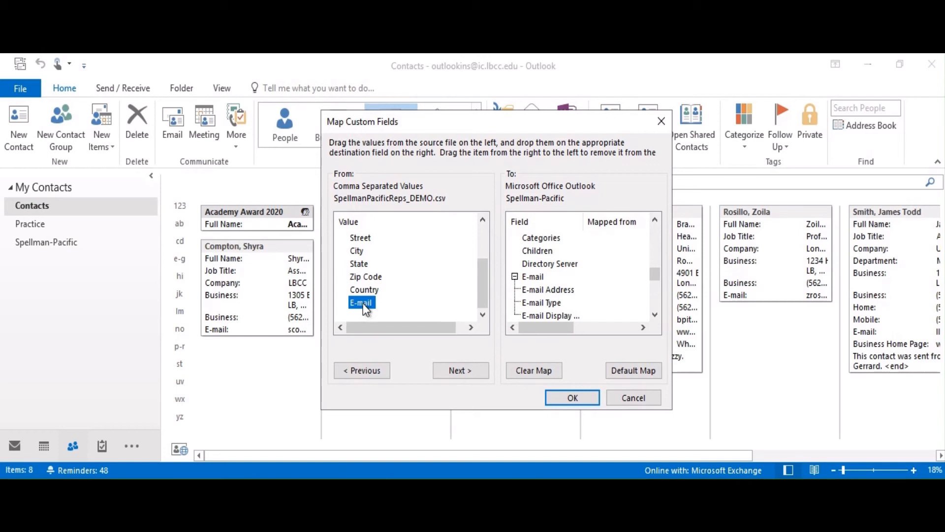
left_click_drag(363, 303, 527, 301)
left_click_drag(356, 304, 539, 292)
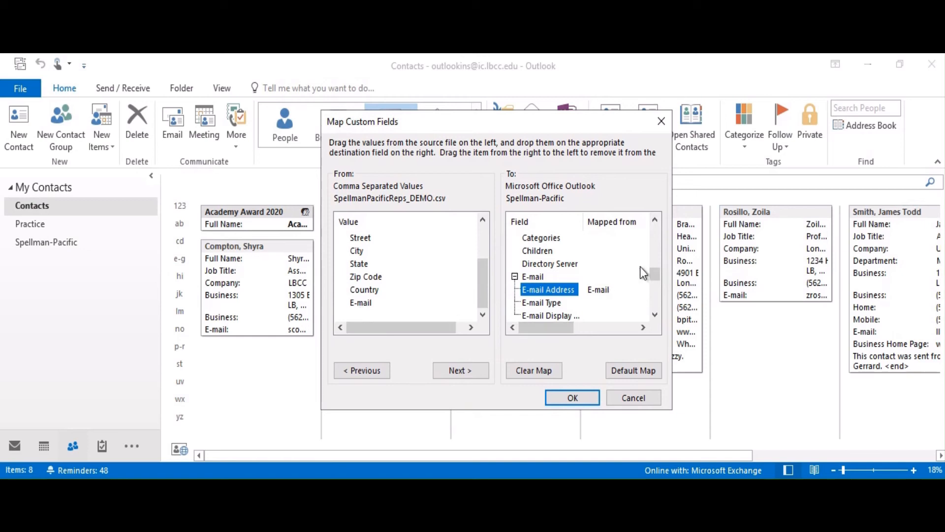
Review and accept the custom field mappings, and finish importing SpellmanPacificReps_DEMO.csv.
left_click(657, 222)
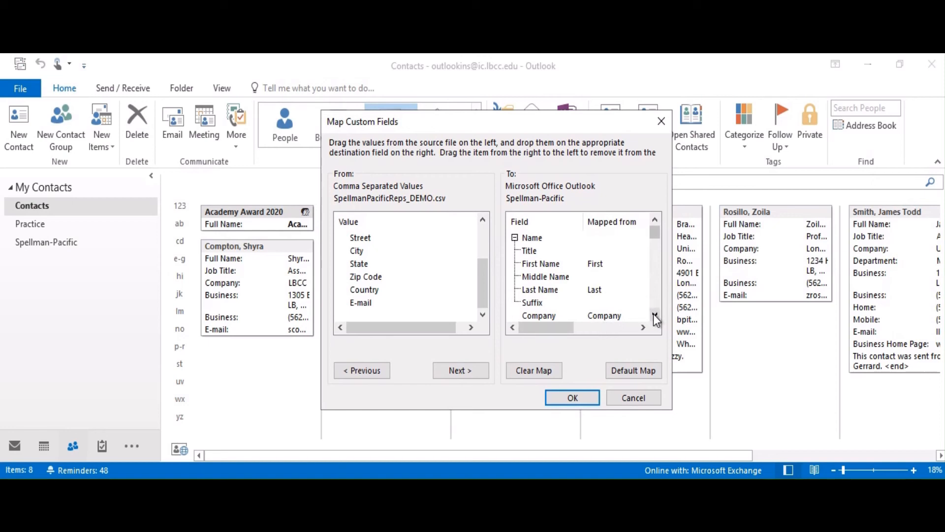
left_click(573, 398)
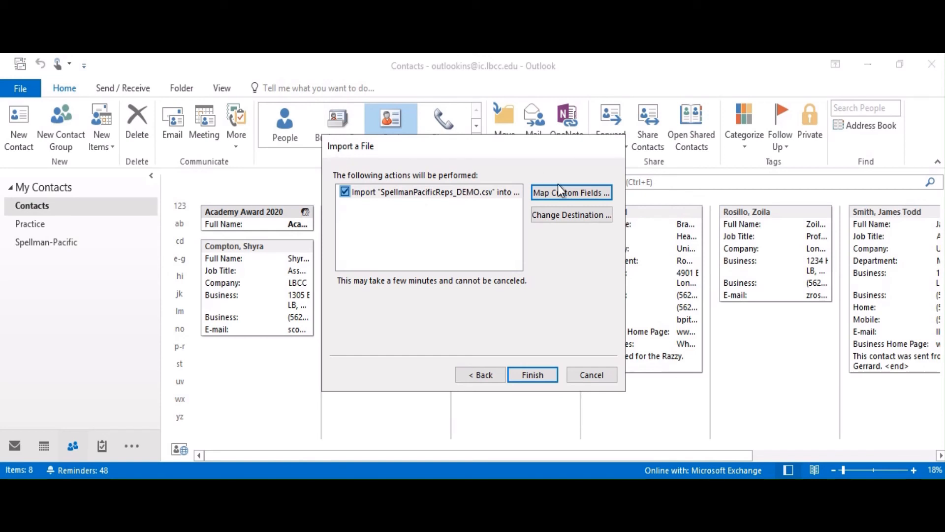
left_click(534, 376)
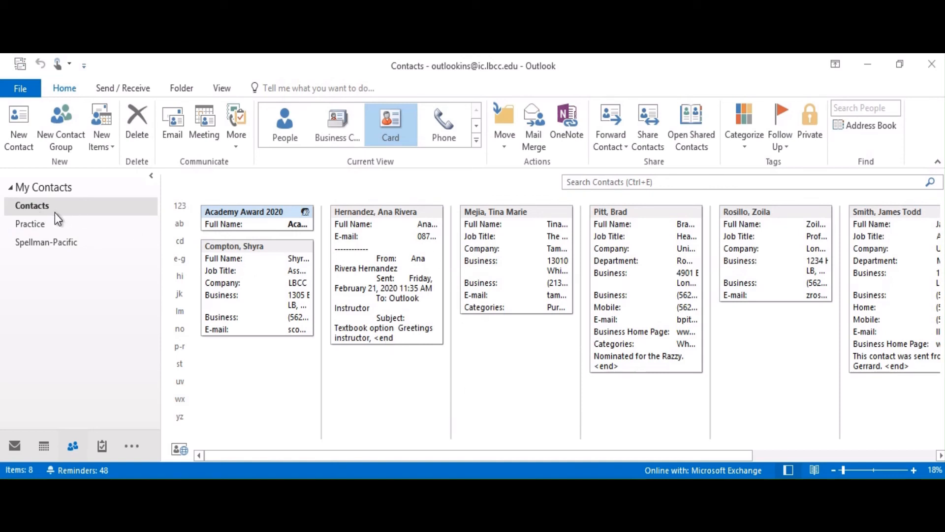
Open the Spellman-Pacific contacts folder and look through the imported contact cards.
left_click(42, 242)
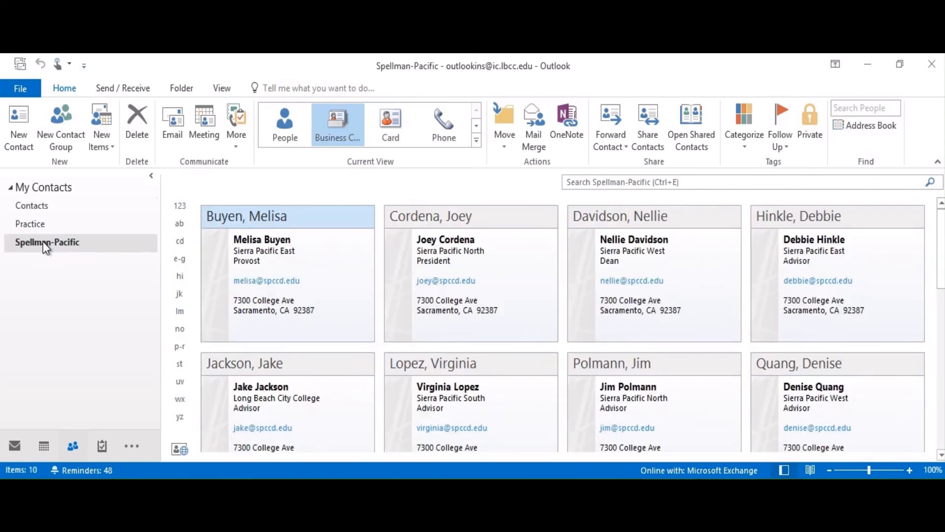
left_click(941, 455)
left_click(941, 456)
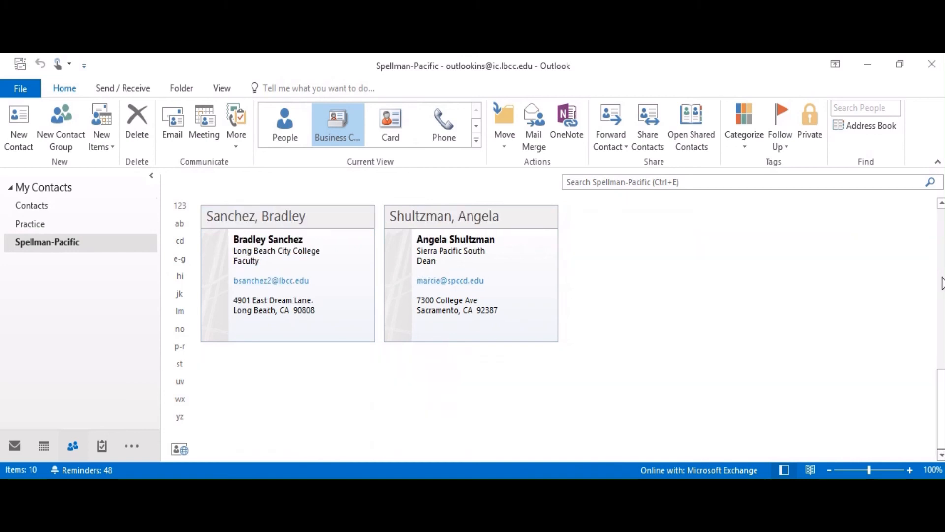
left_click(941, 205)
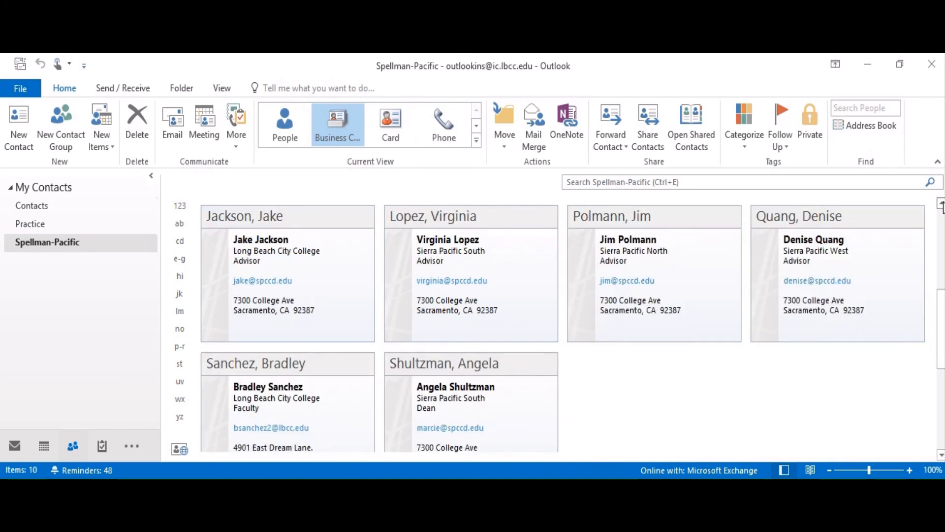